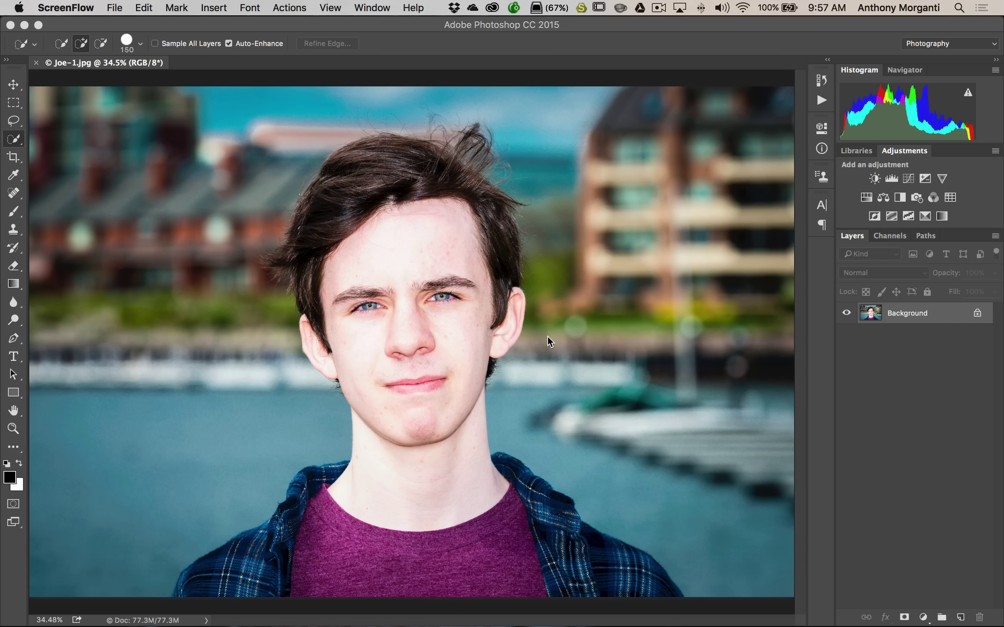
- Select the whole young man, including hair and clothing, with the Quick Selection Tool at brush size 200
{"action": "key", "text": "w"}
{"action": "left_click", "coordinate": [15, 141]}
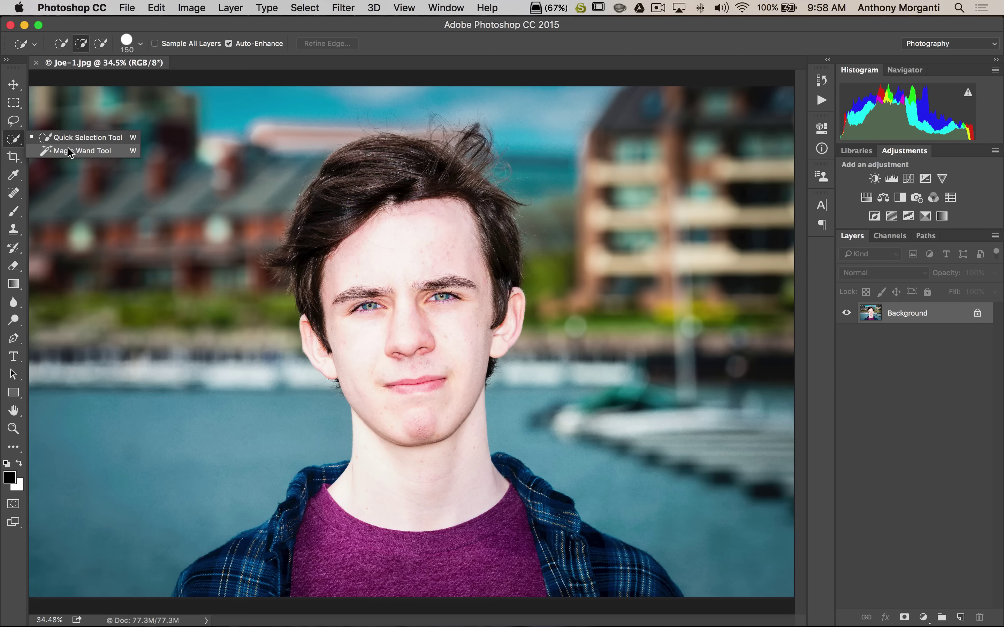
{"action": "left_click", "coordinate": [72, 139]}
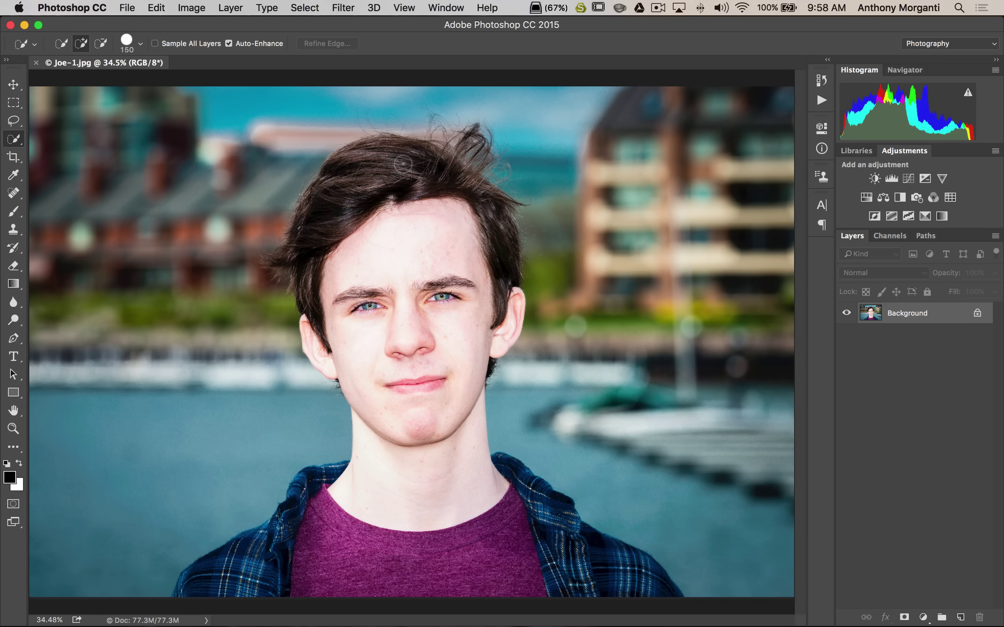
{"action": "key", "text": "bracketright"}
{"action": "key", "text": "bracketright"}
{"action": "key", "text": "bracketright"}
{"action": "key", "text": "bracketright"}
{"action": "key", "text": "bracketleft"}
{"action": "key", "text": "bracketleft"}
{"action": "mouse_move", "coordinate": [390, 160]}
{"action": "left_mouse_down"}
{"action": "mouse_move", "coordinate": [346, 175]}
{"action": "mouse_move", "coordinate": [342, 190]}
{"action": "mouse_move", "coordinate": [406, 169]}
{"action": "mouse_move", "coordinate": [473, 209]}
{"action": "mouse_move", "coordinate": [452, 177]}
{"action": "mouse_move", "coordinate": [487, 218]}
{"action": "mouse_move", "coordinate": [492, 279]}
{"action": "mouse_move", "coordinate": [450, 221]}
{"action": "mouse_move", "coordinate": [415, 225]}
{"action": "mouse_move", "coordinate": [383, 261]}
{"action": "mouse_move", "coordinate": [345, 230]}
{"action": "mouse_move", "coordinate": [324, 300]}
{"action": "mouse_move", "coordinate": [323, 286]}
{"action": "mouse_move", "coordinate": [323, 330]}
{"action": "mouse_move", "coordinate": [327, 358]}
{"action": "mouse_move", "coordinate": [350, 366]}
{"action": "mouse_move", "coordinate": [370, 390]}
{"action": "mouse_move", "coordinate": [385, 450]}
{"action": "mouse_move", "coordinate": [379, 514]}
{"action": "mouse_move", "coordinate": [327, 559]}
{"action": "mouse_move", "coordinate": [278, 577]}
{"action": "mouse_move", "coordinate": [295, 560]}
{"action": "mouse_move", "coordinate": [231, 569]}
{"action": "mouse_move", "coordinate": [179, 599]}
{"action": "mouse_move", "coordinate": [485, 573]}
{"action": "mouse_move", "coordinate": [644, 589]}
{"action": "mouse_move", "coordinate": [570, 545]}
{"action": "mouse_move", "coordinate": [500, 518]}
{"action": "left_mouse_up"}
{"action": "left_click", "coordinate": [338, 163]}
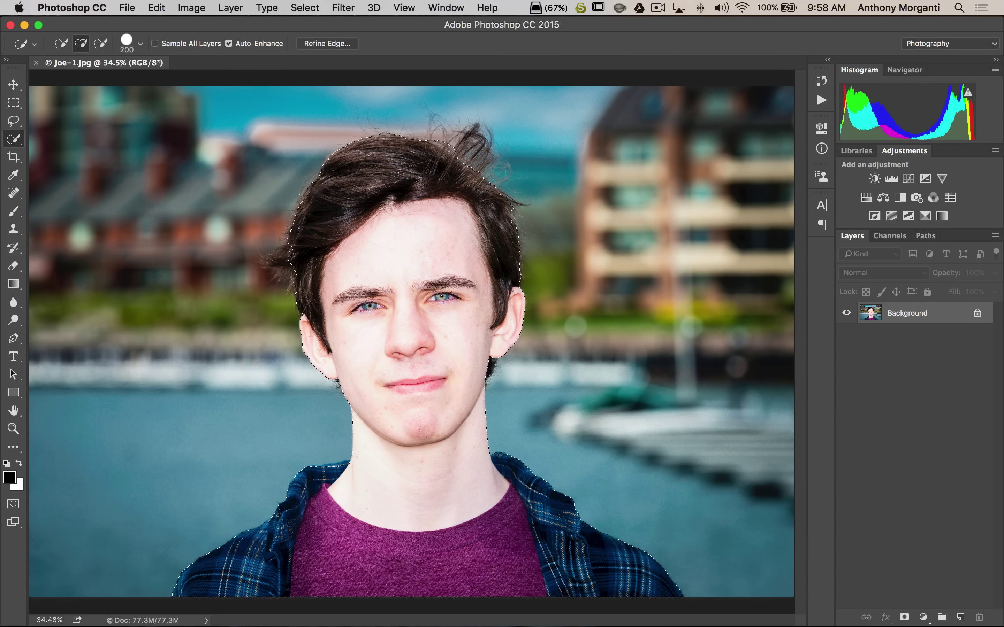
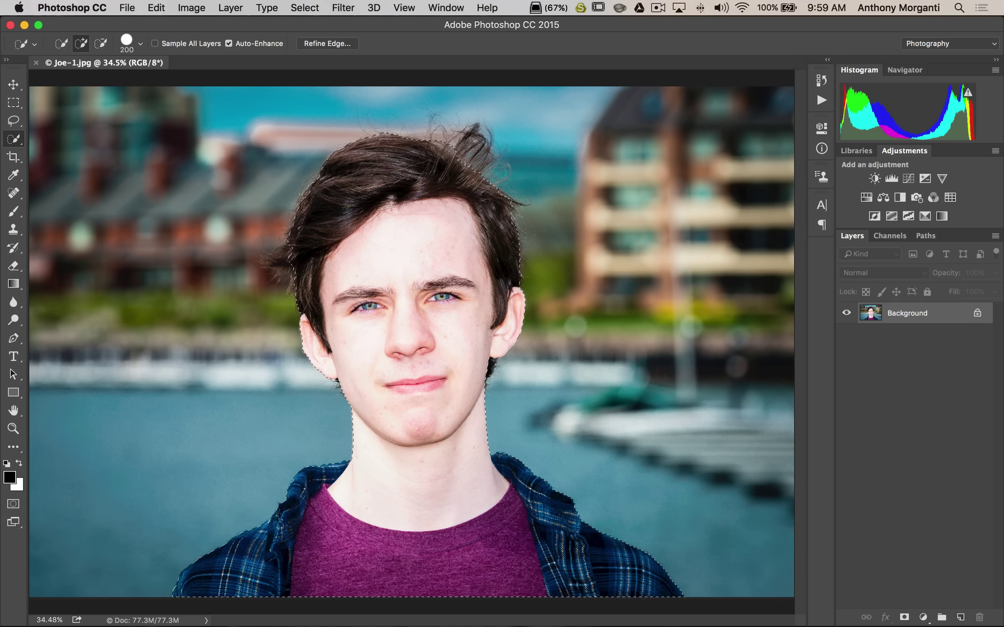
- Open Refine Edge for the selection and compare the Marching Ants, Overlay, On White and Black & White views, finishing with On Black
{"action": "left_click", "coordinate": [327, 44]}
{"action": "left_click_drag", "start_coordinate": [766, 83], "coordinate": [787, 55]}
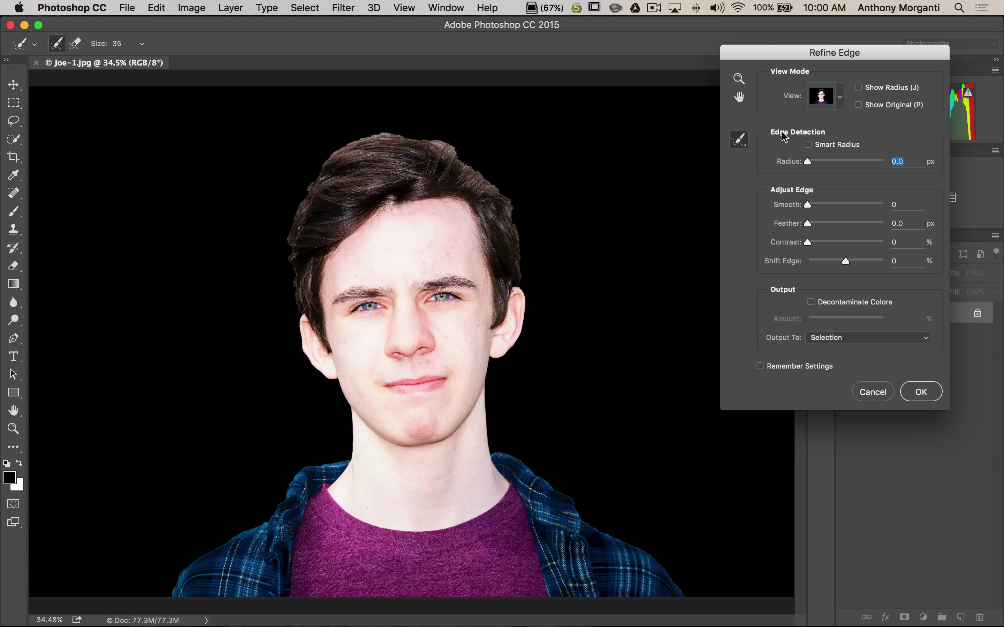
{"action": "left_click", "coordinate": [838, 98]}
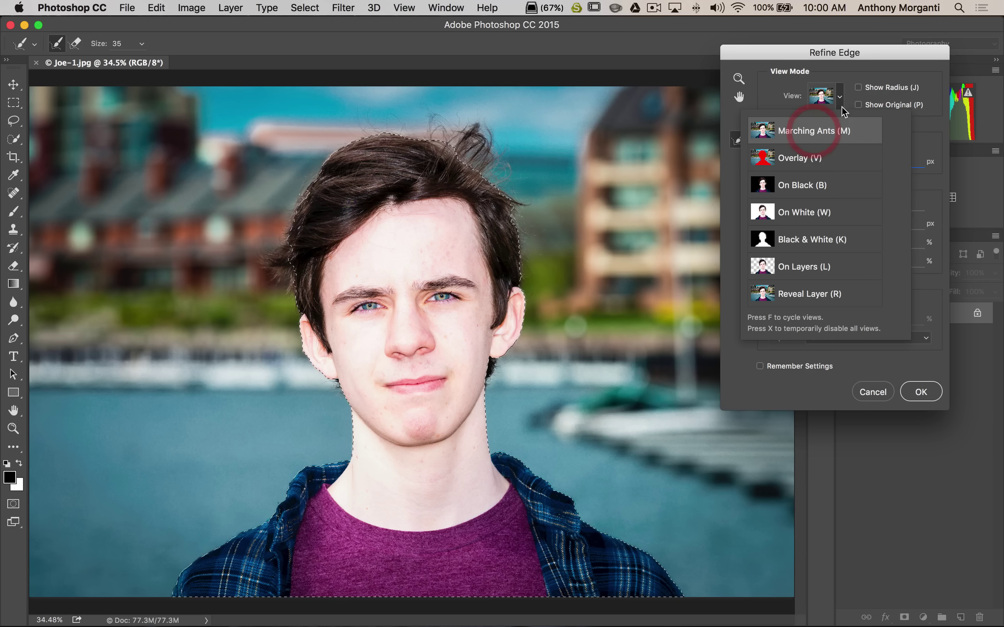
{"action": "left_click", "coordinate": [812, 131]}
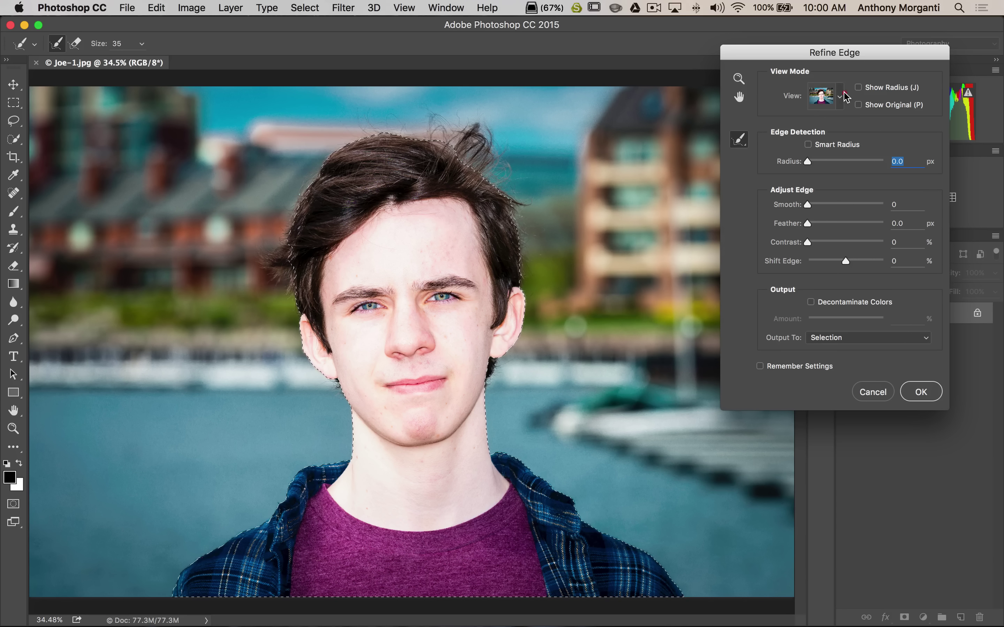
{"action": "left_click", "coordinate": [840, 97]}
{"action": "key", "text": "Down"}
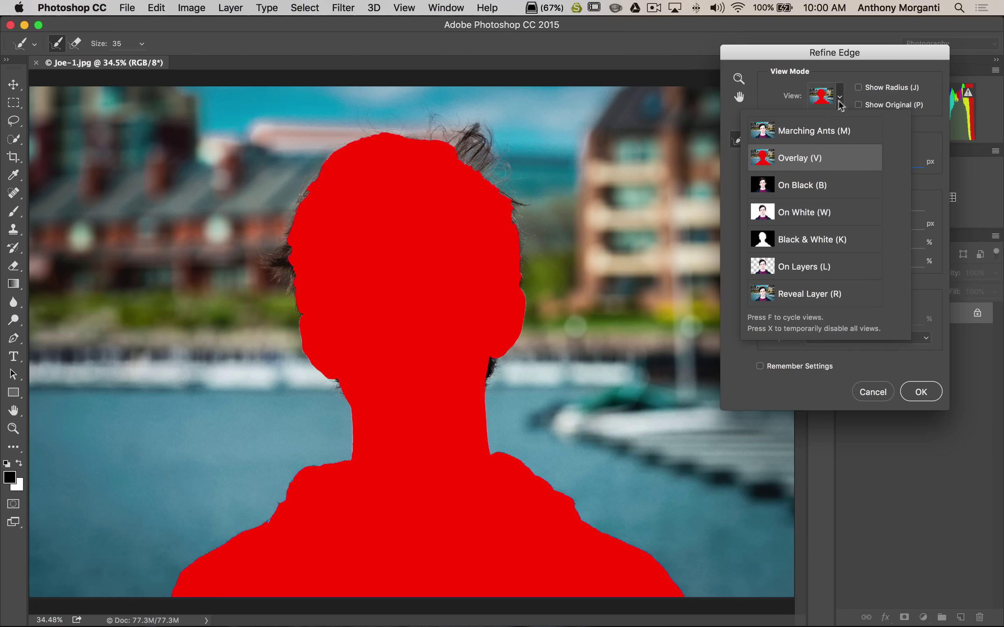
{"action": "left_click", "coordinate": [838, 100]}
{"action": "left_click", "coordinate": [838, 100]}
{"action": "left_click", "coordinate": [795, 209]}
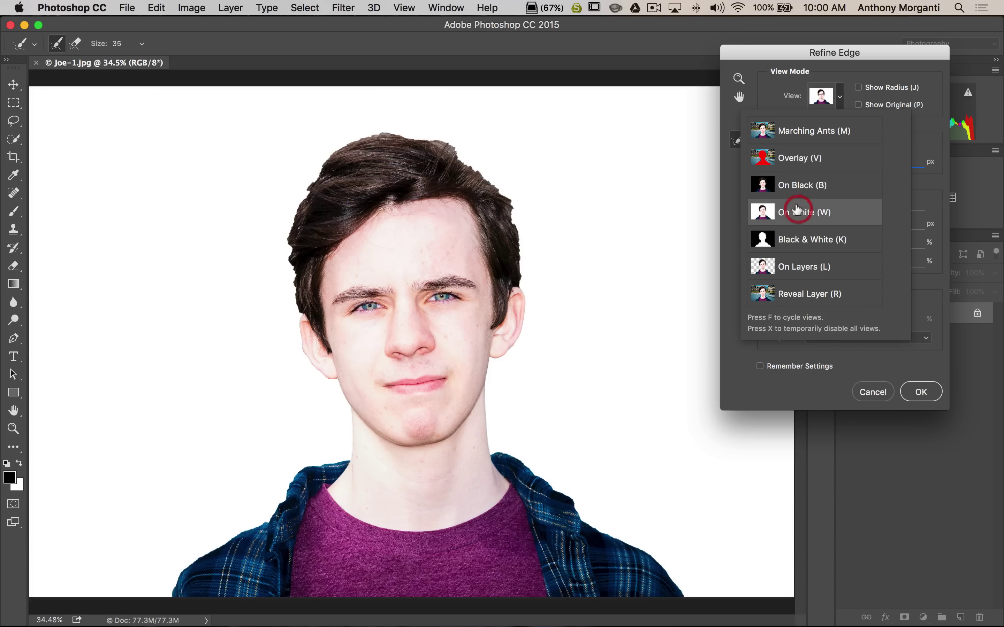
{"action": "left_click", "coordinate": [785, 237]}
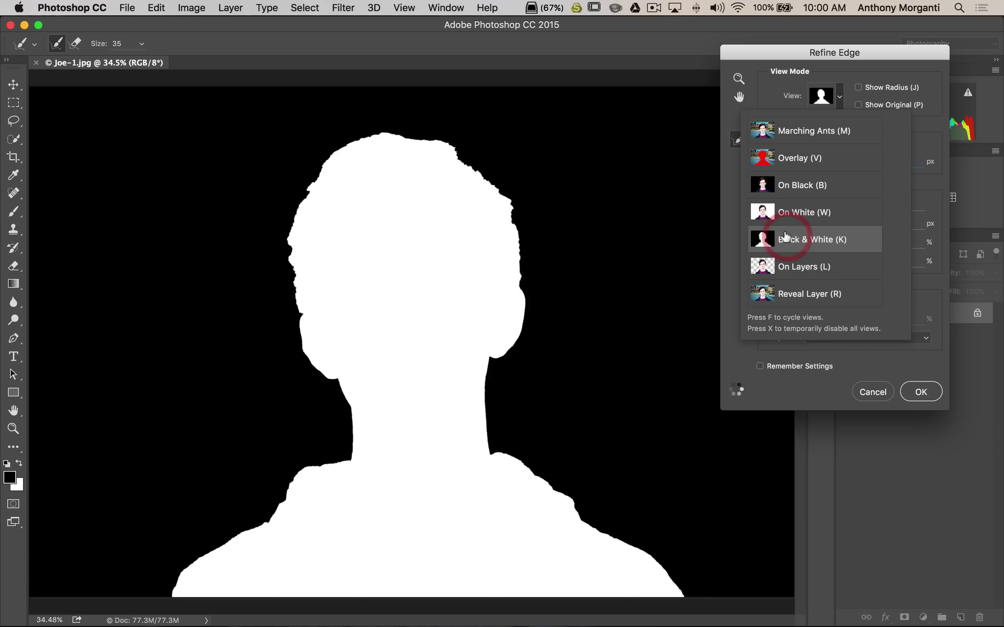
{"action": "left_click", "coordinate": [792, 183]}
{"action": "left_click", "coordinate": [839, 97]}
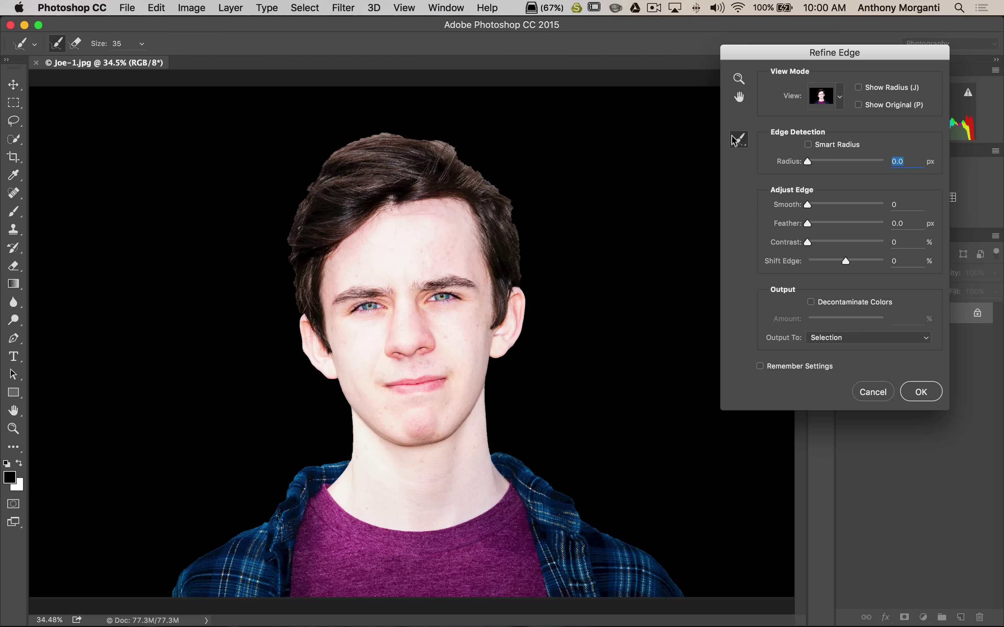
- Paint over the hair edge along the left side of the head with the Refine Radius brush at size 150
{"action": "key", "text": "e"}
{"action": "key", "text": "bracketright"}
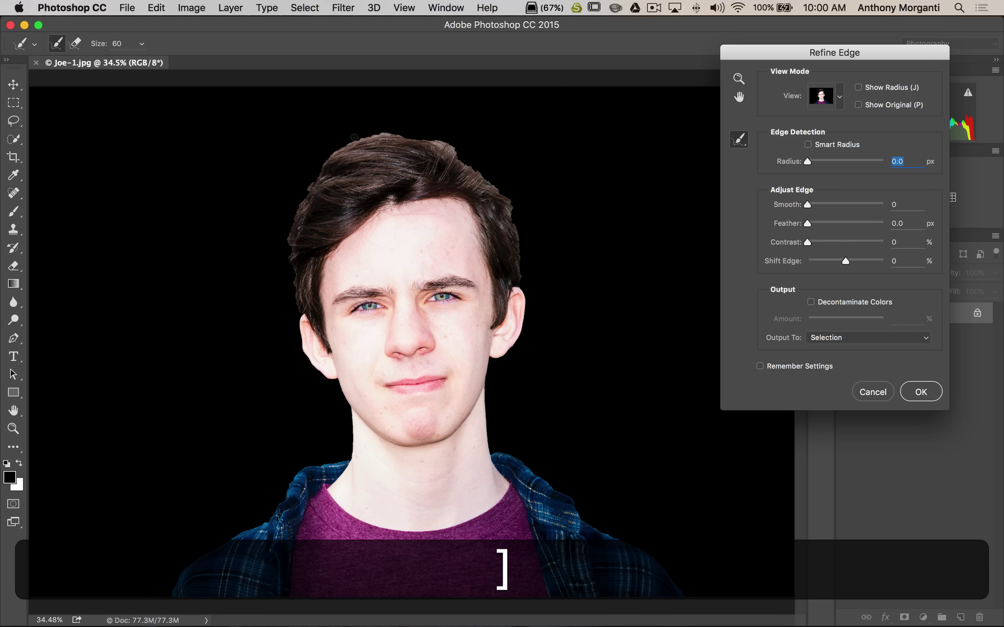
{"action": "key", "text": "bracketright"}
{"action": "key", "text": "bracketright"}
{"action": "key", "text": "bracketright"}
{"action": "key", "text": "bracketright"}
{"action": "key", "text": "bracketright"}
{"action": "key", "text": "bracketleft"}
{"action": "key", "text": "bracketleft"}
{"action": "mouse_move", "coordinate": [361, 143]}
{"action": "left_mouse_down"}
{"action": "mouse_move", "coordinate": [382, 134]}
{"action": "mouse_move", "coordinate": [338, 145]}
{"action": "mouse_move", "coordinate": [295, 205]}
{"action": "mouse_move", "coordinate": [294, 193]}
{"action": "mouse_move", "coordinate": [283, 215]}
{"action": "mouse_move", "coordinate": [287, 273]}
{"action": "mouse_move", "coordinate": [275, 253]}
{"action": "mouse_move", "coordinate": [261, 262]}
{"action": "mouse_move", "coordinate": [290, 273]}
{"action": "mouse_move", "coordinate": [289, 296]}
{"action": "left_mouse_up"}
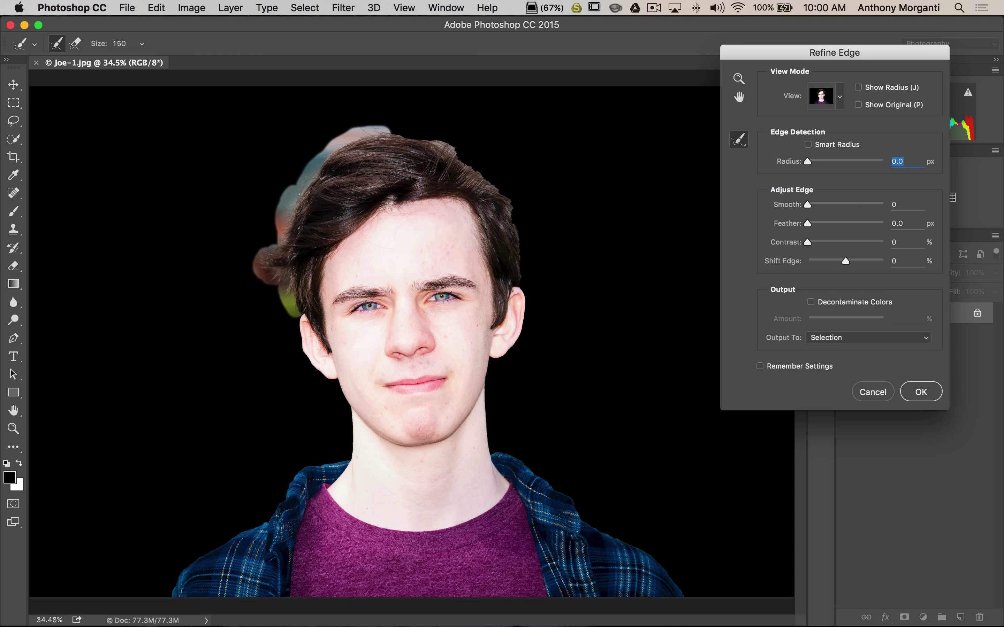
{"action": "left_click_drag", "start_coordinate": [311, 210], "coordinate": [286, 297]}
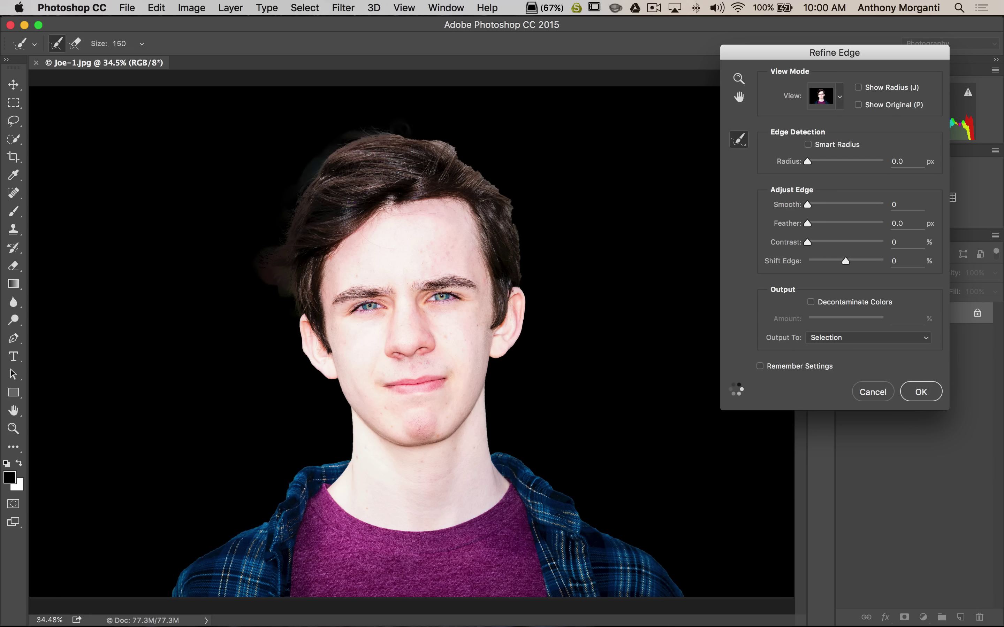